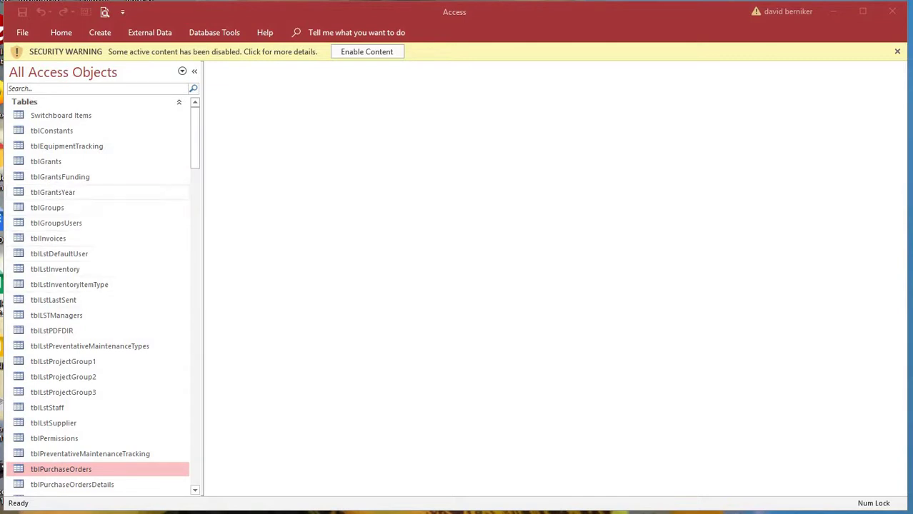
Look through the names of the database's tables, queries and forms, and return to the start of the object list.
{"action": "scroll", "coordinate": [100, 286], "scroll_direction": "down", "scroll_amount": 5}
{"action": "scroll", "coordinate": [100, 286], "scroll_direction": "down", "scroll_amount": 10}
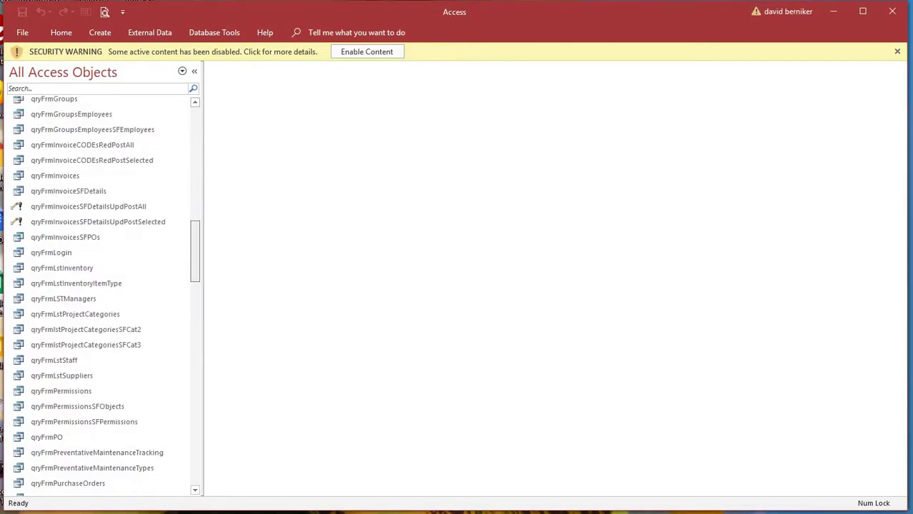
{"action": "scroll", "coordinate": [100, 293], "scroll_direction": "up", "scroll_amount": 3}
{"action": "scroll", "coordinate": [100, 293], "scroll_direction": "down", "scroll_amount": 14}
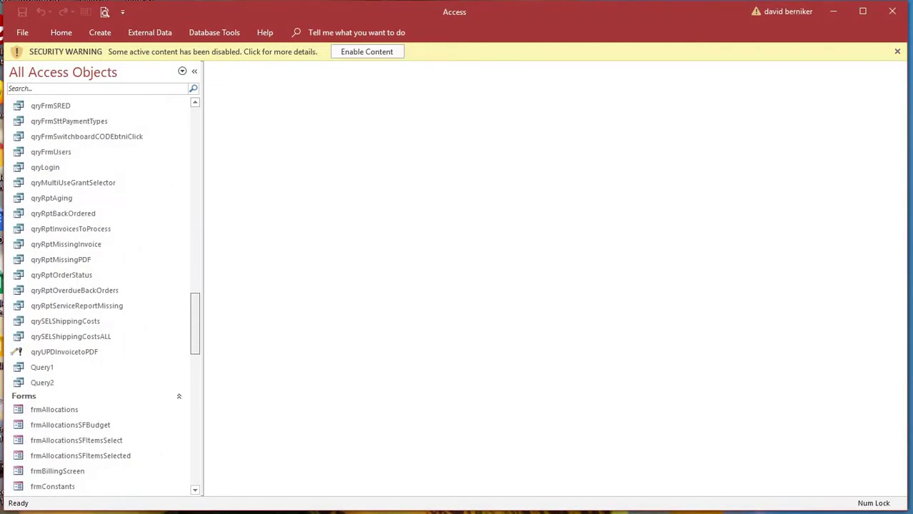
{"action": "scroll", "coordinate": [196, 444], "scroll_direction": "down", "scroll_amount": 20}
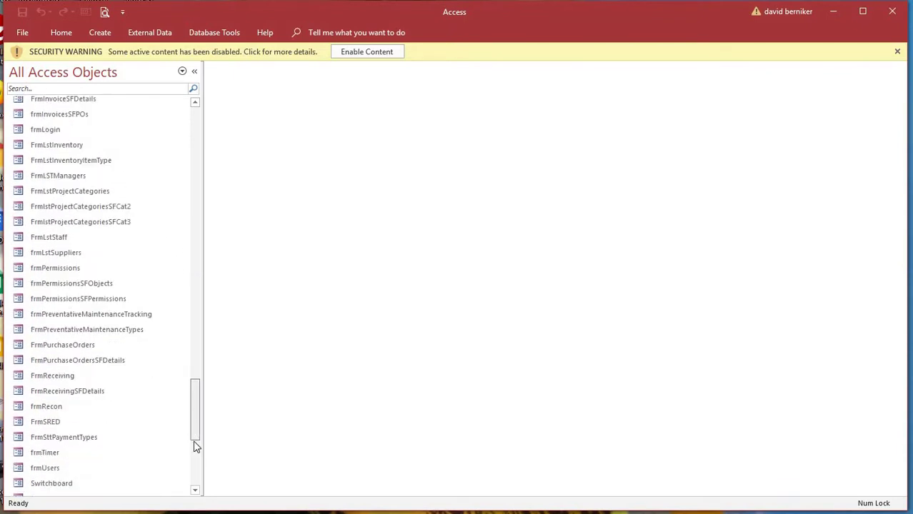
{"action": "left_click_drag", "start_coordinate": [196, 446], "coordinate": [203, 147]}
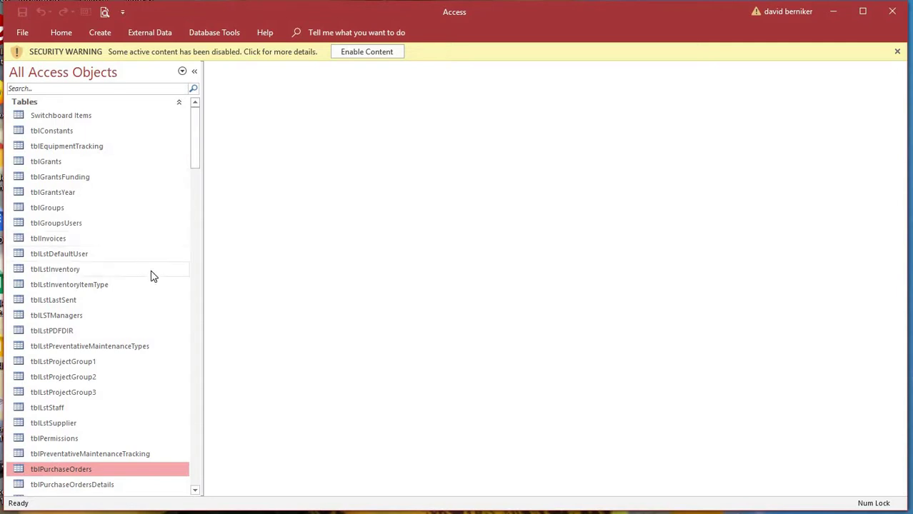
View the records of the tblLstInventory table and close it.
{"action": "double_click", "coordinate": [65, 276]}
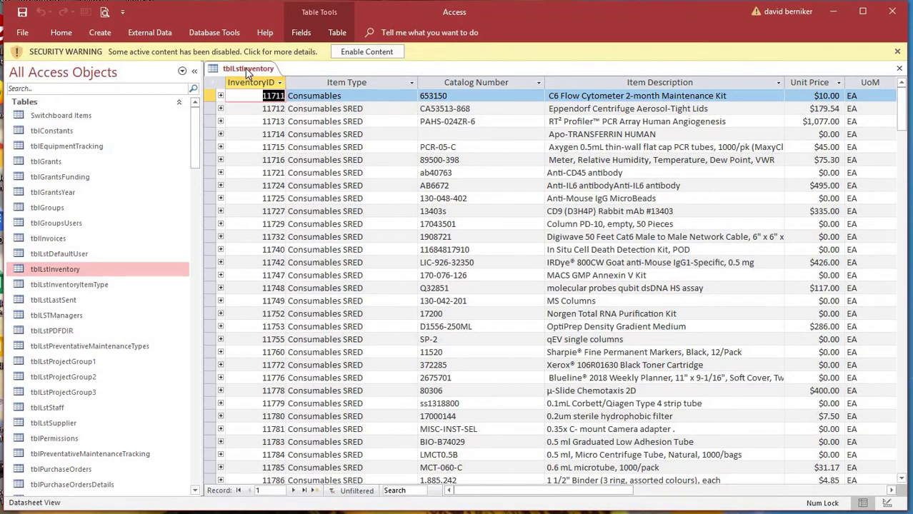
{"action": "right_click", "coordinate": [245, 68]}
{"action": "left_click", "coordinate": [256, 106]}
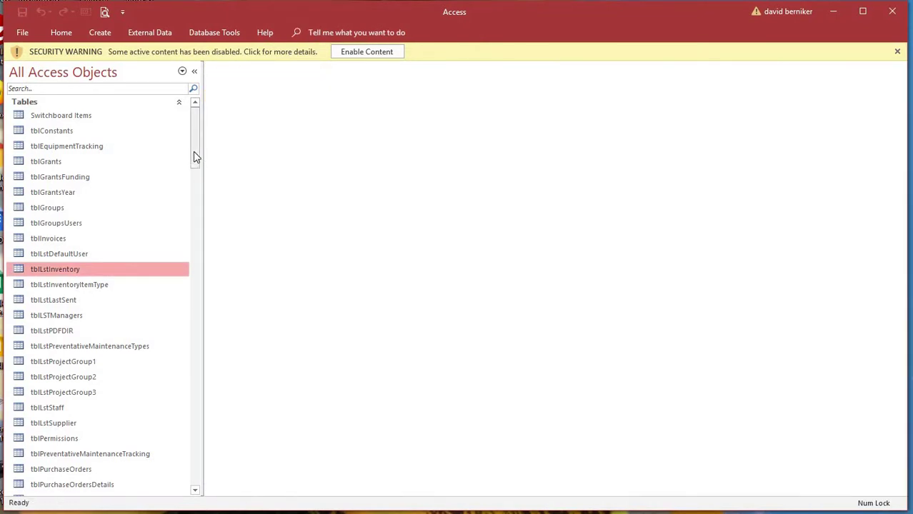
View the status values in the tblSttStatusItem table and close it.
{"action": "left_click_drag", "start_coordinate": [197, 157], "coordinate": [204, 206]}
{"action": "double_click", "coordinate": [83, 217]}
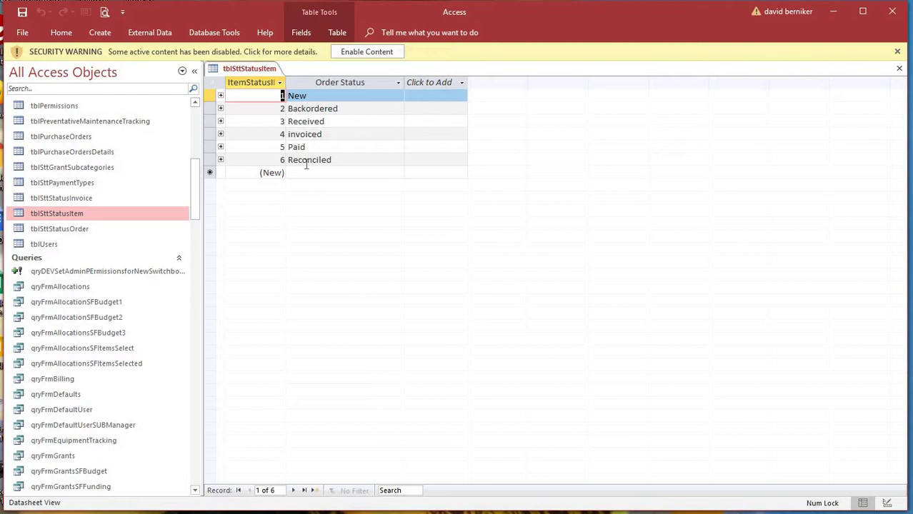
{"action": "right_click", "coordinate": [243, 68]}
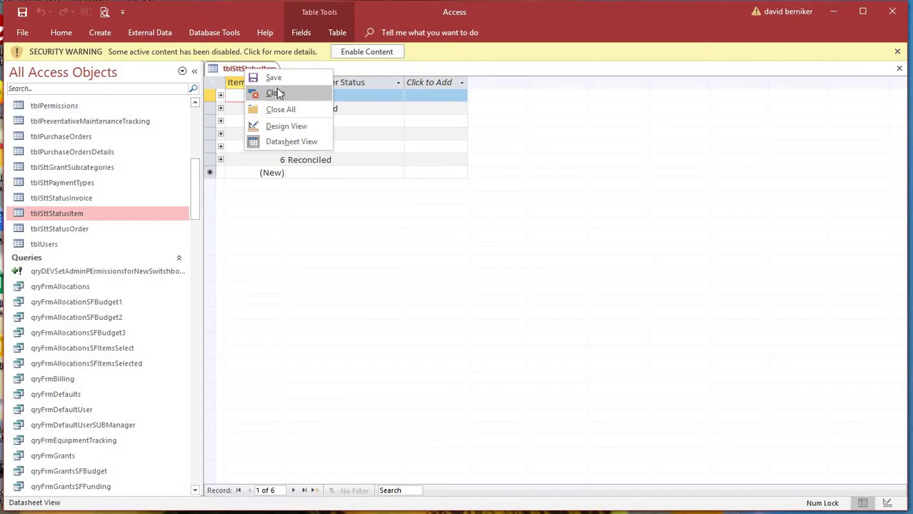
{"action": "left_click", "coordinate": [279, 94]}
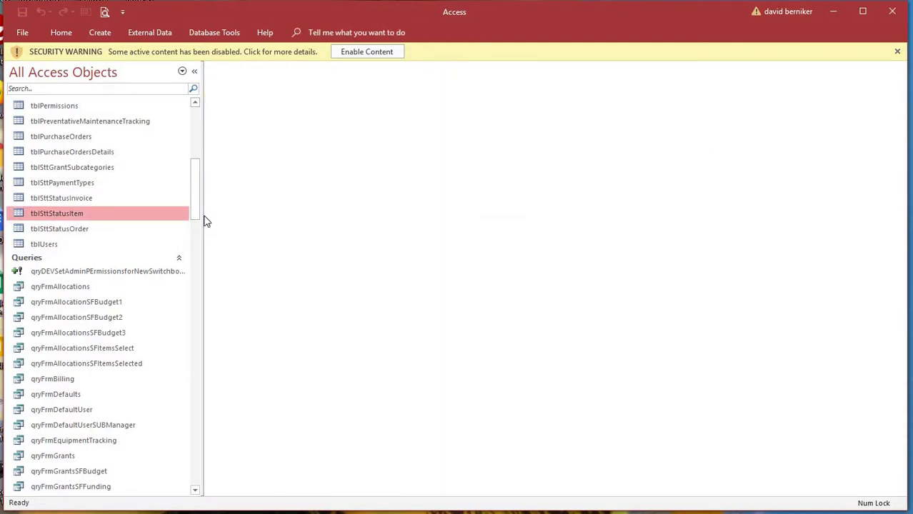
Examine the naming of the tables from tblEquipmentTracking to tblUsers and of the first form queries.
{"action": "left_click_drag", "start_coordinate": [198, 207], "coordinate": [200, 199]}
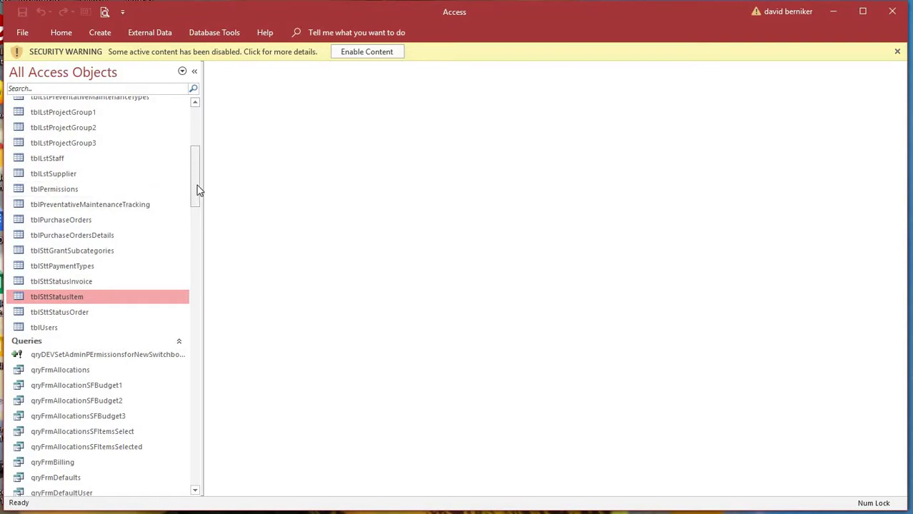
{"action": "left_click_drag", "start_coordinate": [198, 190], "coordinate": [199, 158]}
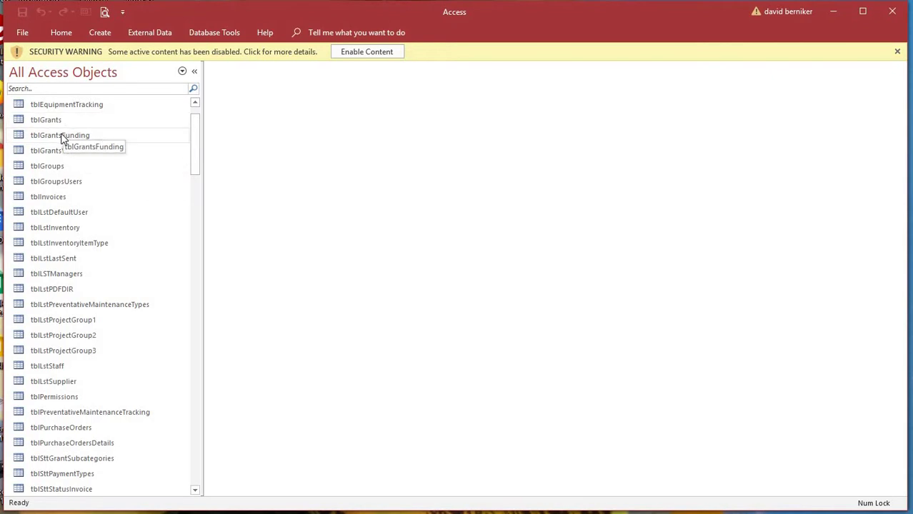
{"action": "scroll", "coordinate": [107, 275], "scroll_direction": "down", "scroll_amount": 1}
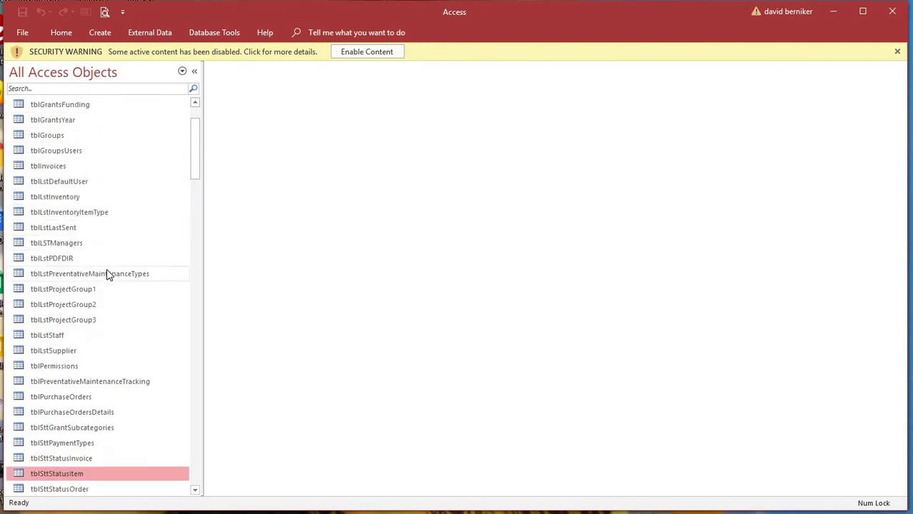
{"action": "scroll", "coordinate": [107, 275], "scroll_direction": "down", "scroll_amount": 2}
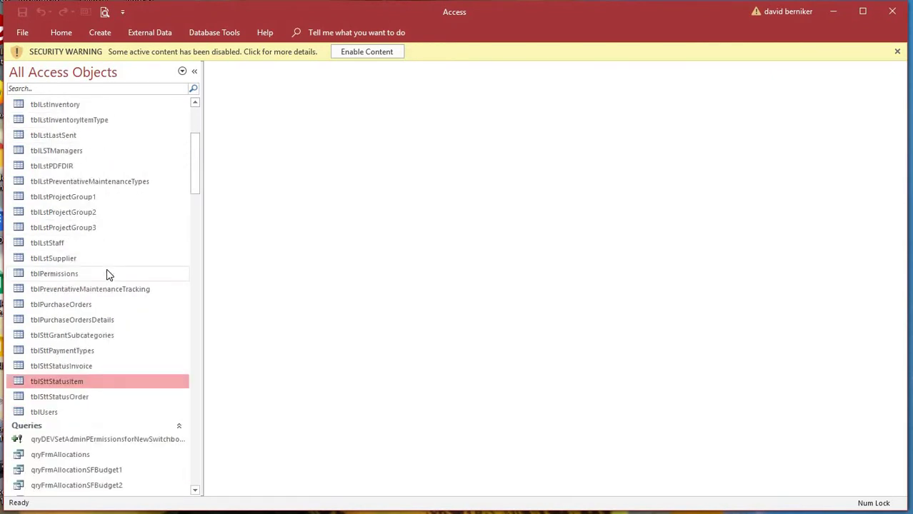
{"action": "scroll", "coordinate": [107, 275], "scroll_direction": "down", "scroll_amount": 2}
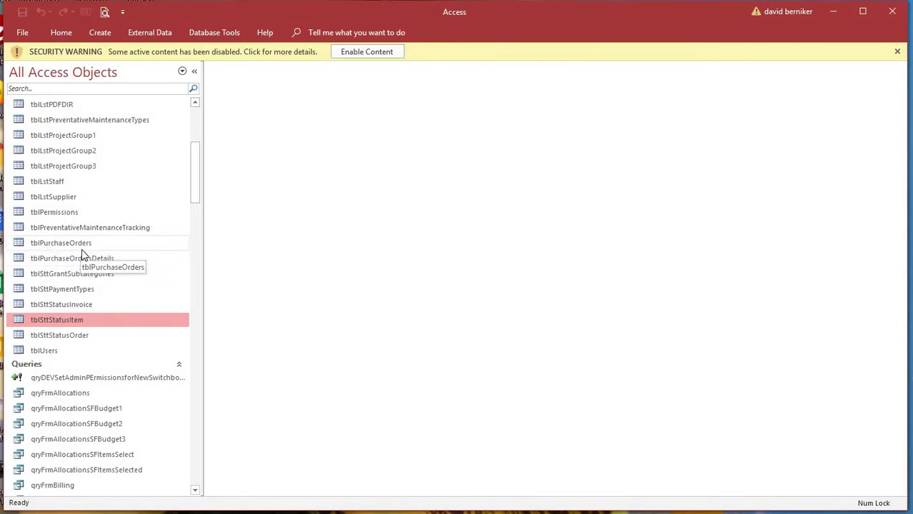
{"action": "scroll", "coordinate": [112, 240], "scroll_direction": "down", "scroll_amount": 4}
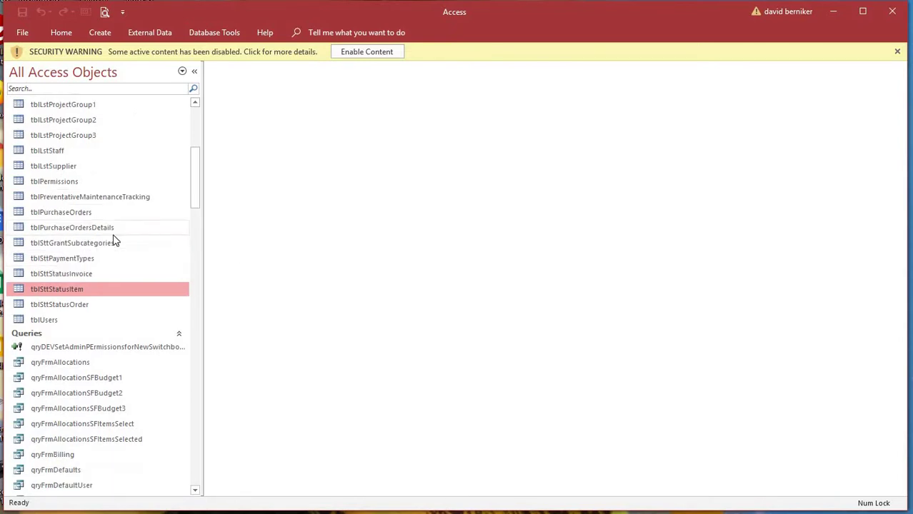
{"action": "scroll", "coordinate": [112, 239], "scroll_direction": "down", "scroll_amount": 2}
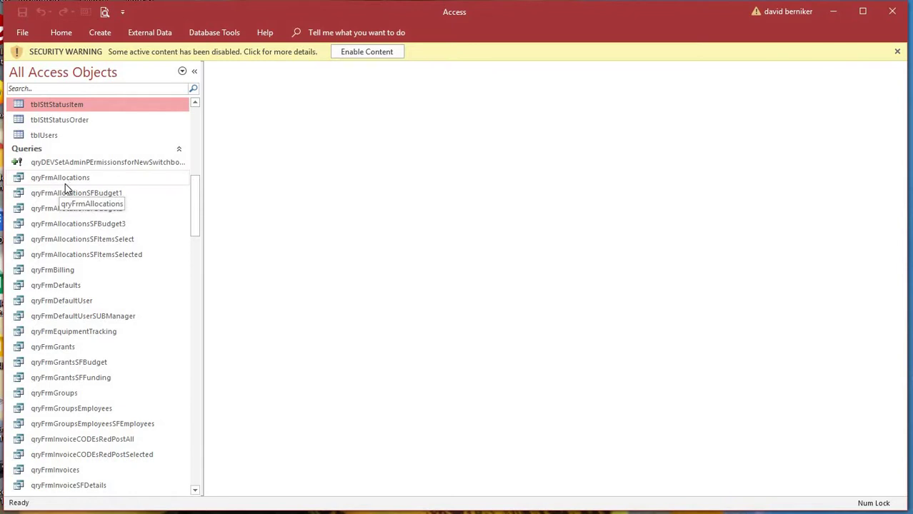
{"action": "left_click", "coordinate": [45, 89]}
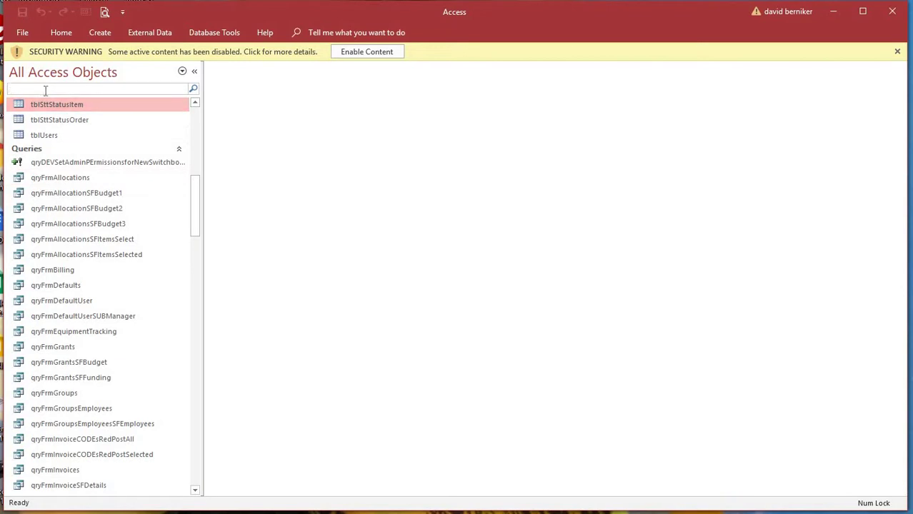
{"action": "type", "text": "lloat"}
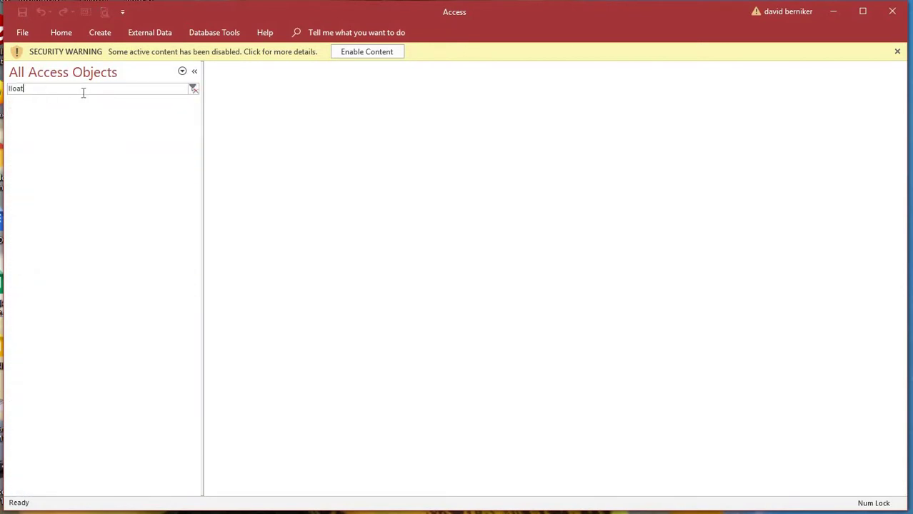
{"action": "key", "text": "BackSpace"}
{"action": "key", "text": "BackSpace"}
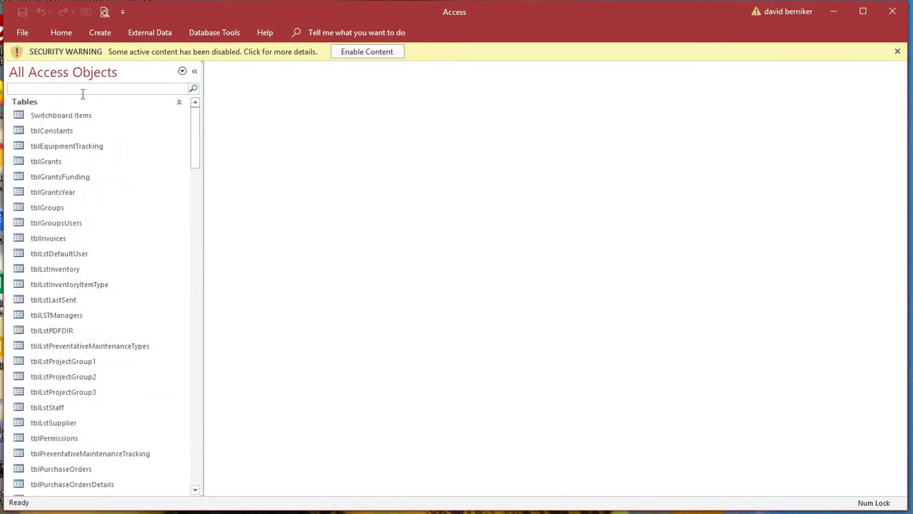
{"action": "type", "text": "x"}
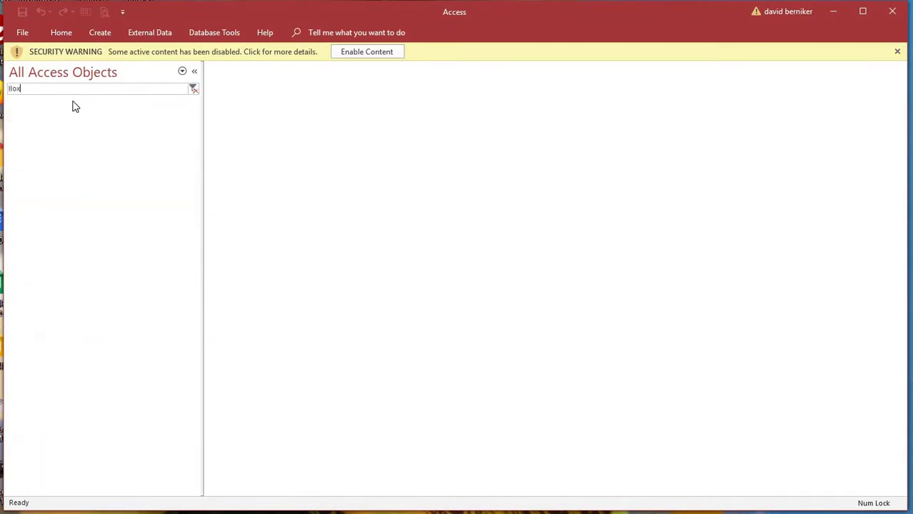
{"action": "key", "text": "BackSpace"}
{"action": "key", "text": "BackSpace"}
{"action": "key", "text": "BackSpace"}
{"action": "key", "text": "BackSpace"}
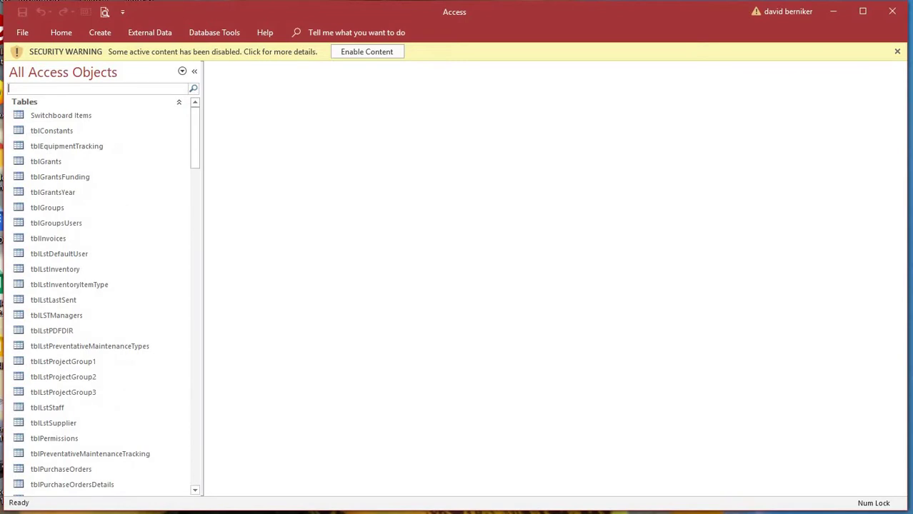
Filter the object list by "alloc" and by "rp", and clear the filter.
{"action": "type", "text": "all"}
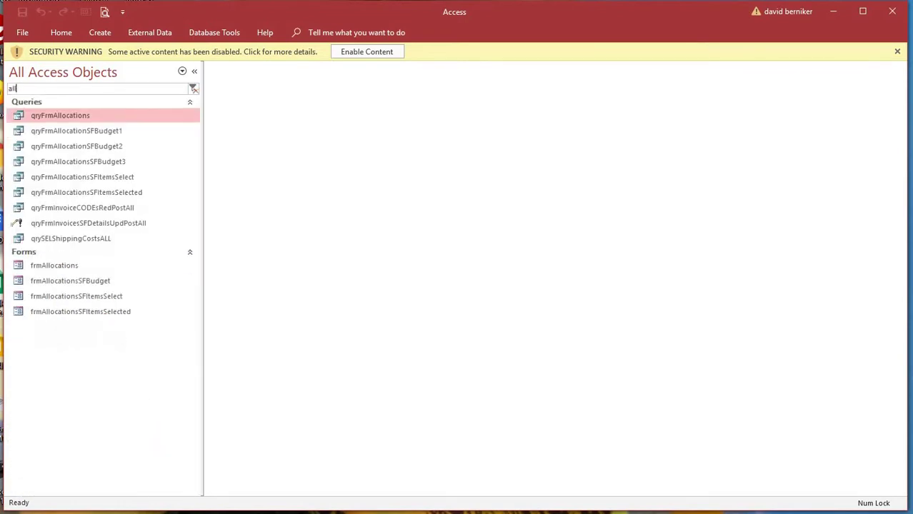
{"action": "type", "text": "oc"}
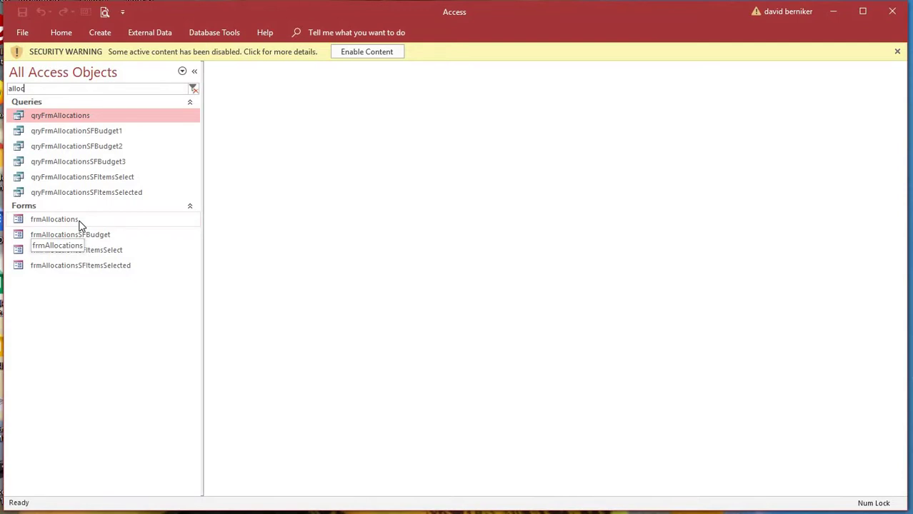
{"action": "left_click_drag", "start_coordinate": [31, 89], "coordinate": [8, 89]}
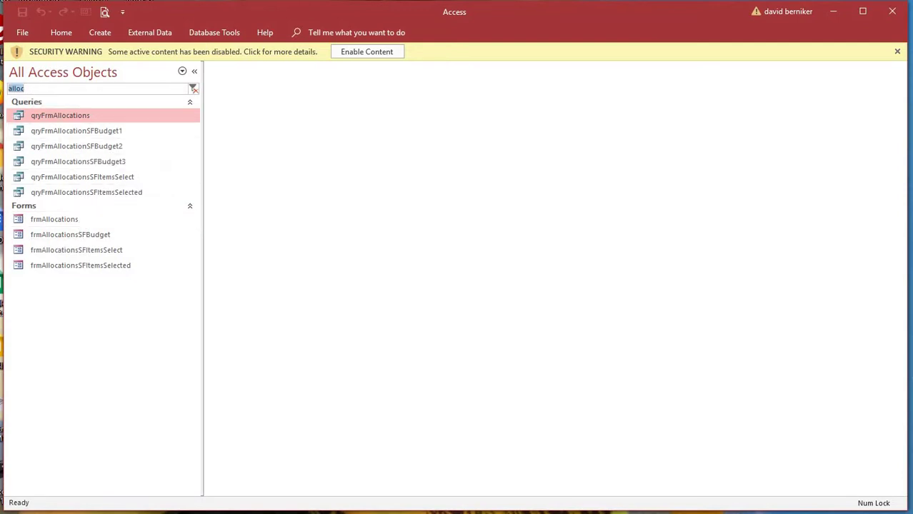
{"action": "type", "text": "rp"}
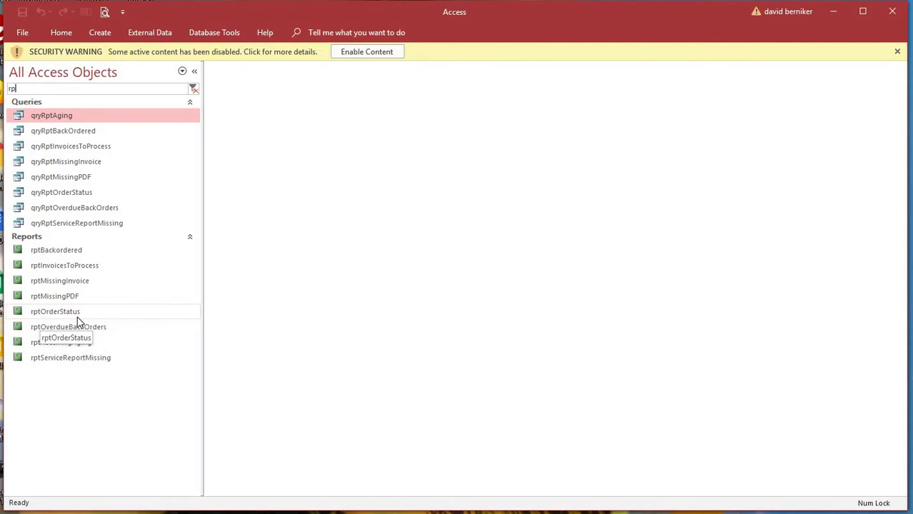
{"action": "double_click", "coordinate": [12, 89]}
{"action": "key", "text": "BackSpace"}
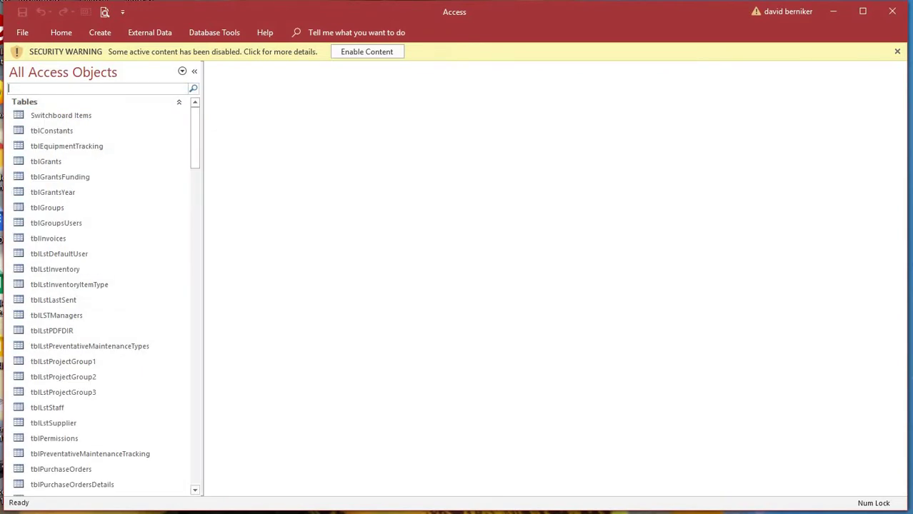
Filter the object list by "sf" to review the matching objects, filter it by "alloc", and clear the search.
{"action": "type", "text": "sf"}
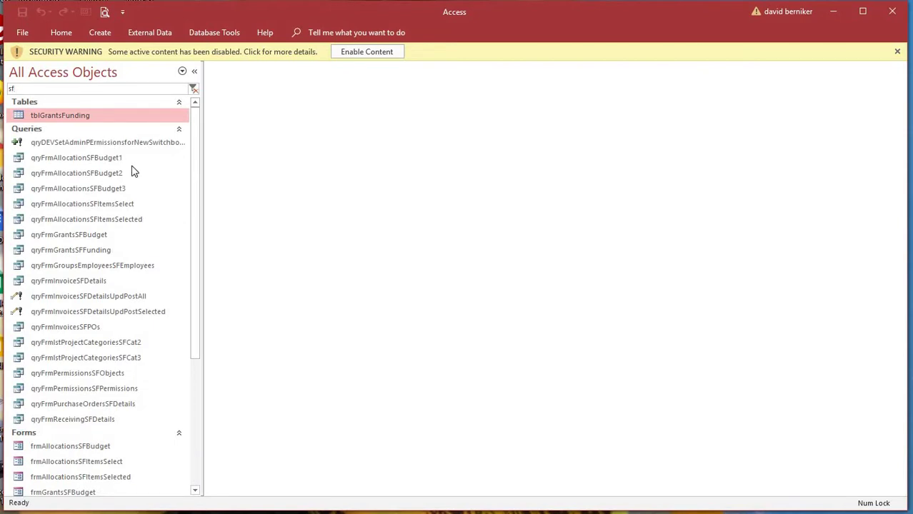
{"action": "scroll", "coordinate": [184, 307], "scroll_direction": "down", "scroll_amount": 1}
{"action": "scroll", "coordinate": [184, 307], "scroll_direction": "down", "scroll_amount": 3}
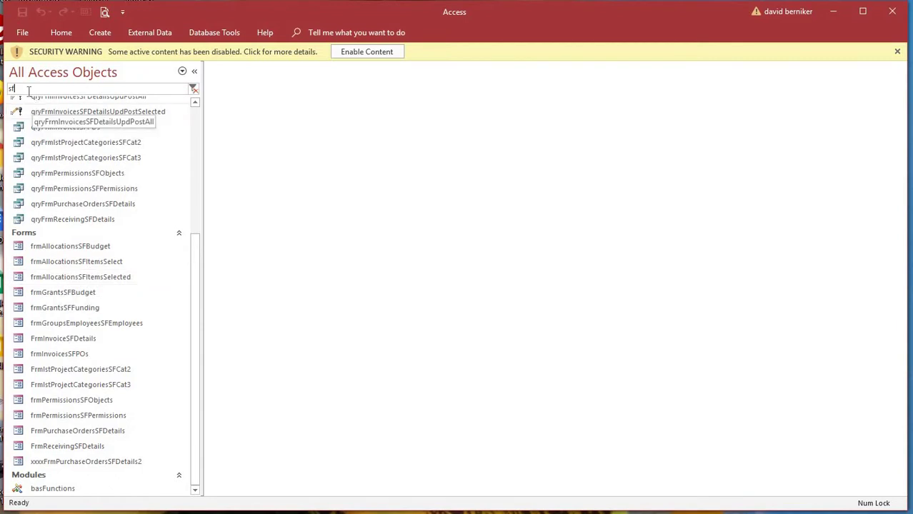
{"action": "type", "text": "alloc"}
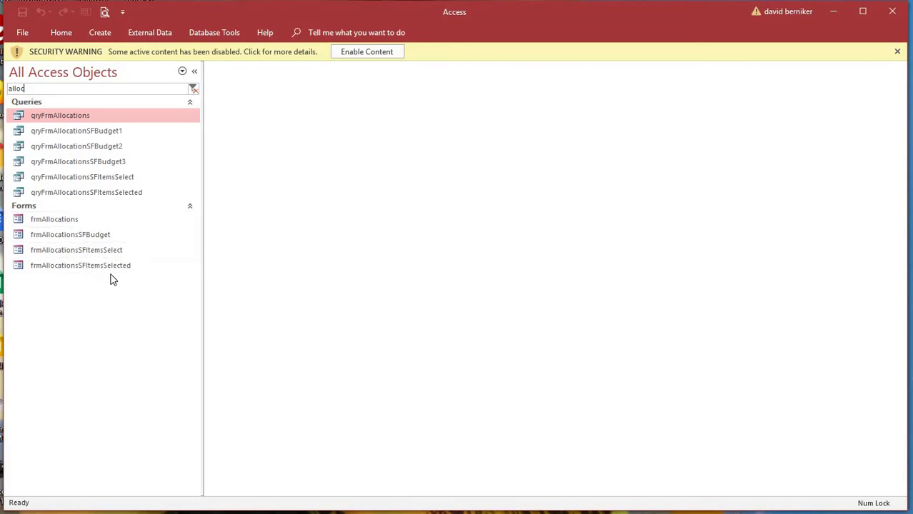
{"action": "double_click", "coordinate": [30, 89]}
{"action": "key", "text": "BackSpace"}
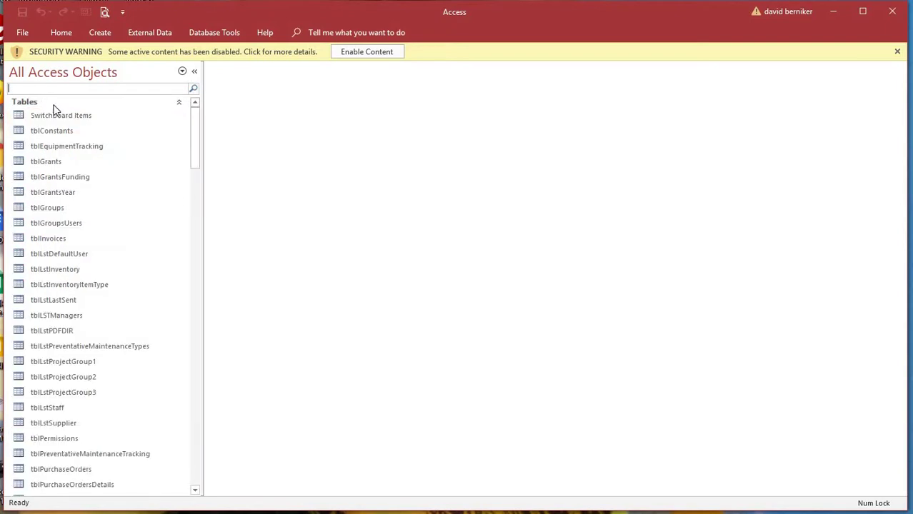
Collapse the Tables group in the object list and expand it again.
{"action": "left_click", "coordinate": [50, 105]}
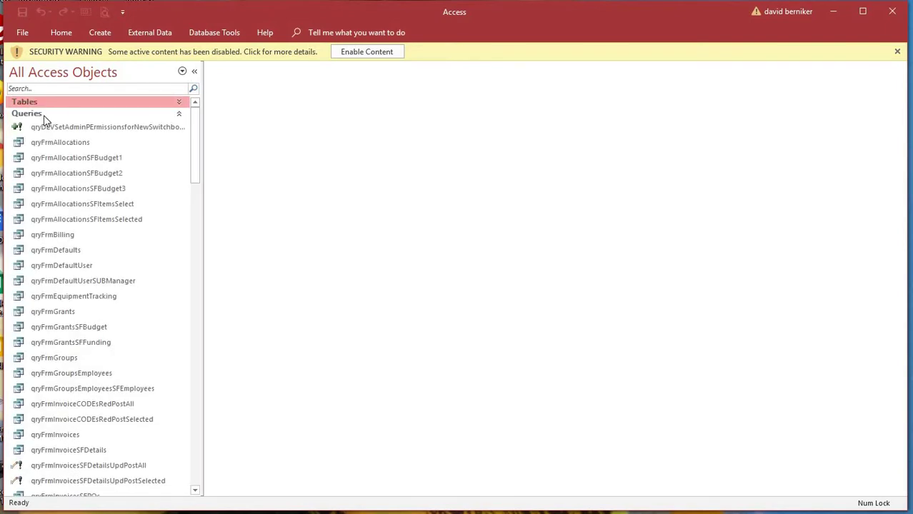
{"action": "left_click", "coordinate": [39, 104]}
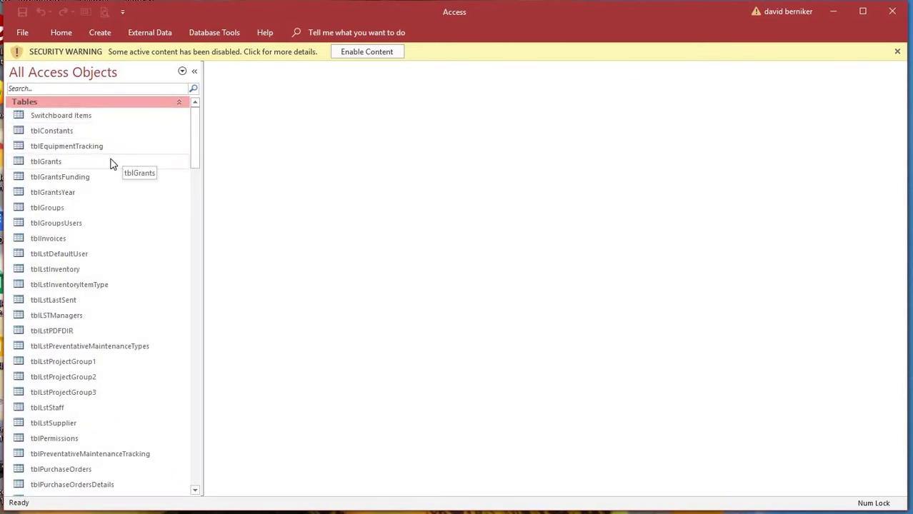
Open the tblGrants table in Design View and select its GrantID primary key field.
{"action": "left_click", "coordinate": [70, 167]}
{"action": "right_click", "coordinate": [70, 167]}
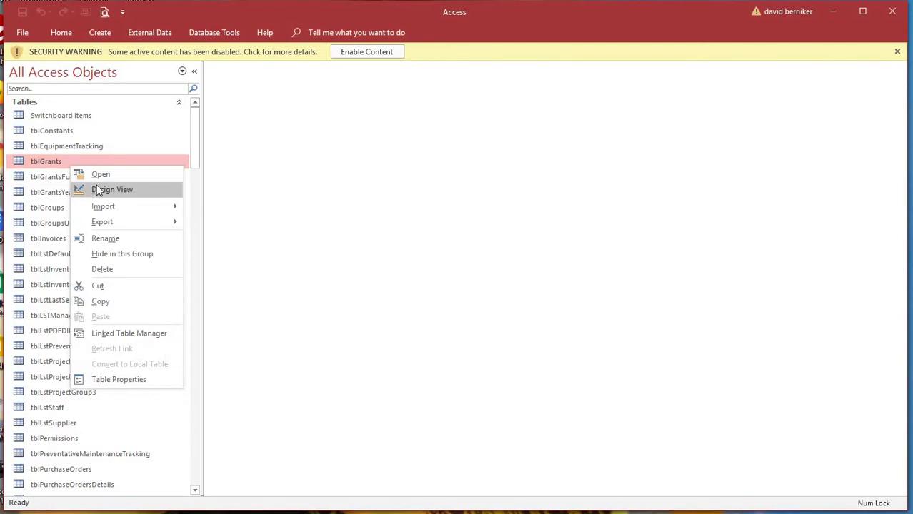
{"action": "left_click", "coordinate": [91, 188]}
{"action": "left_click", "coordinate": [289, 167]}
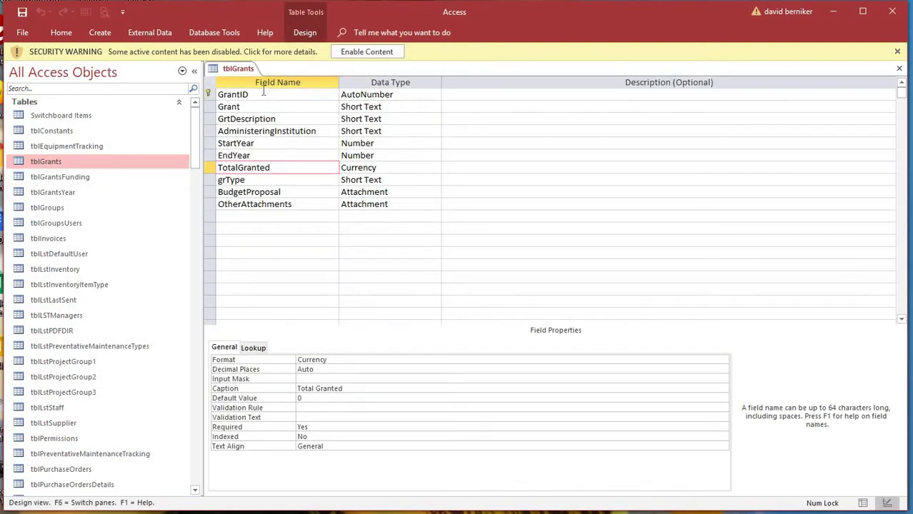
{"action": "left_click", "coordinate": [210, 94]}
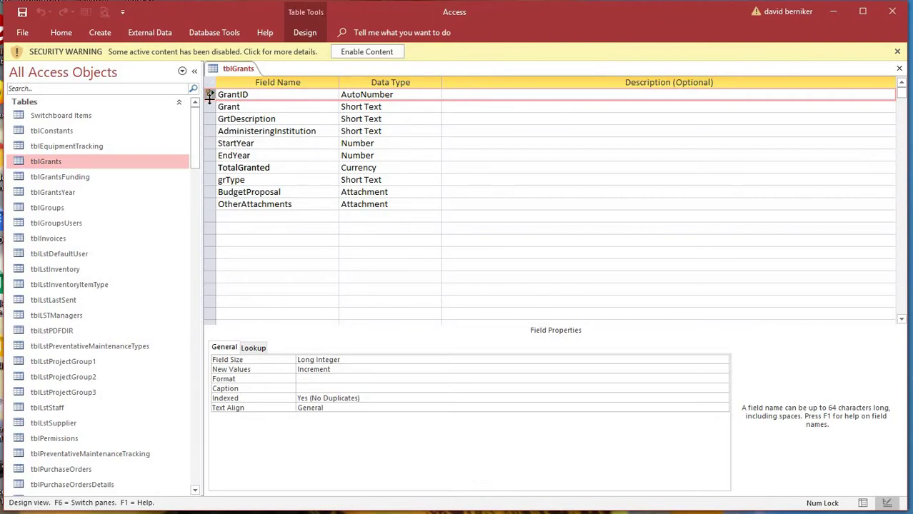
Examine the GrantID and BudgetProposal field names in tblGrants, highlighting the initial capital of BudgetProposal, and close the table.
{"action": "left_click", "coordinate": [263, 95]}
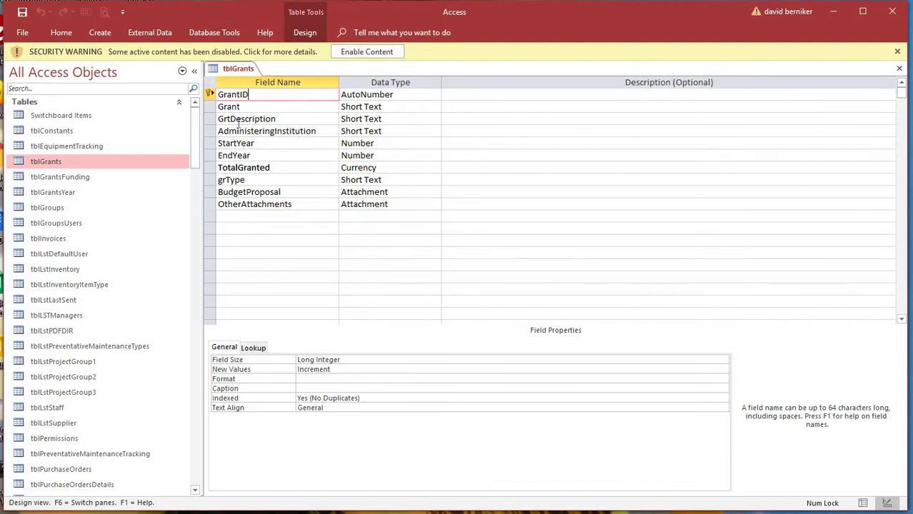
{"action": "left_click", "coordinate": [219, 192]}
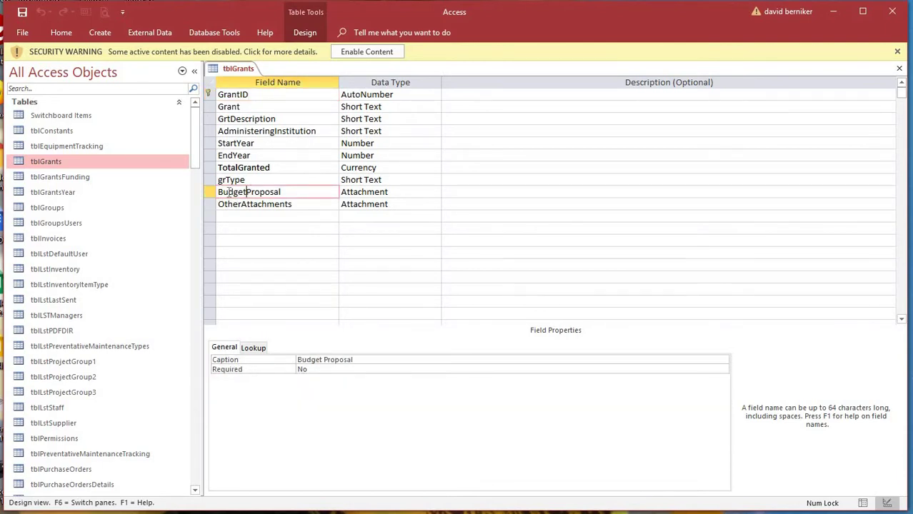
{"action": "left_click_drag", "start_coordinate": [223, 192], "coordinate": [219, 191]}
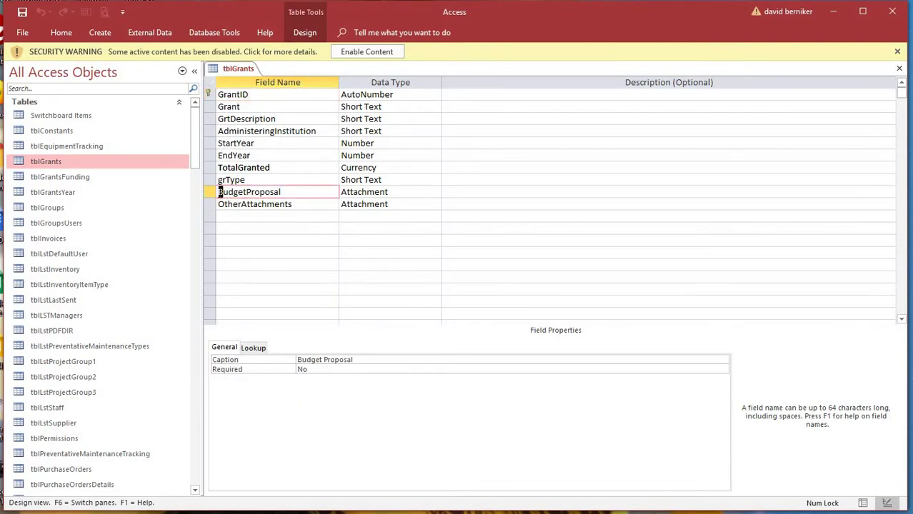
{"action": "left_click", "coordinate": [247, 192]}
{"action": "right_click", "coordinate": [245, 69]}
{"action": "left_click", "coordinate": [261, 89]}
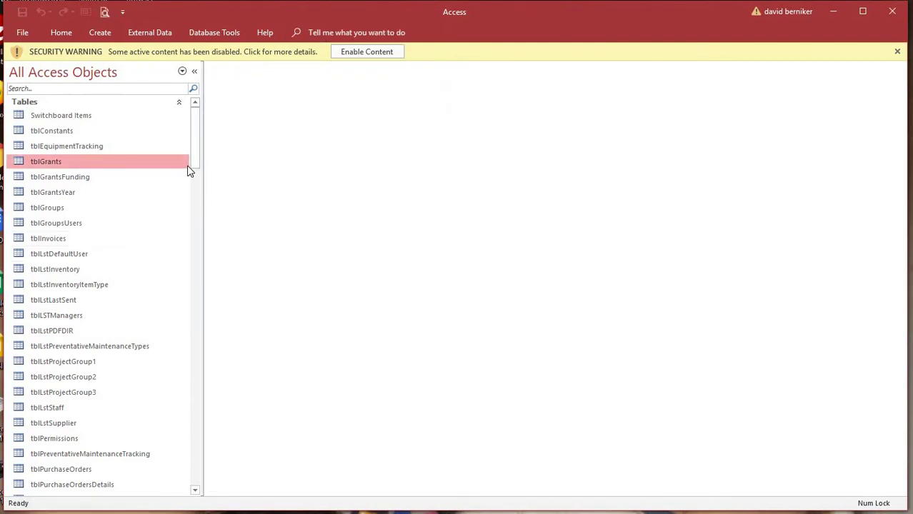
Open the tblPurchaseOrders table in Design View and select its PurchaseOrderID primary key field.
{"action": "mouse_move", "coordinate": [197, 163]}
{"action": "left_mouse_down"}
{"action": "mouse_move", "coordinate": [195, 214]}
{"action": "mouse_move", "coordinate": [196, 147]}
{"action": "left_mouse_up"}
{"action": "left_click", "coordinate": [96, 470]}
{"action": "right_click", "coordinate": [96, 470]}
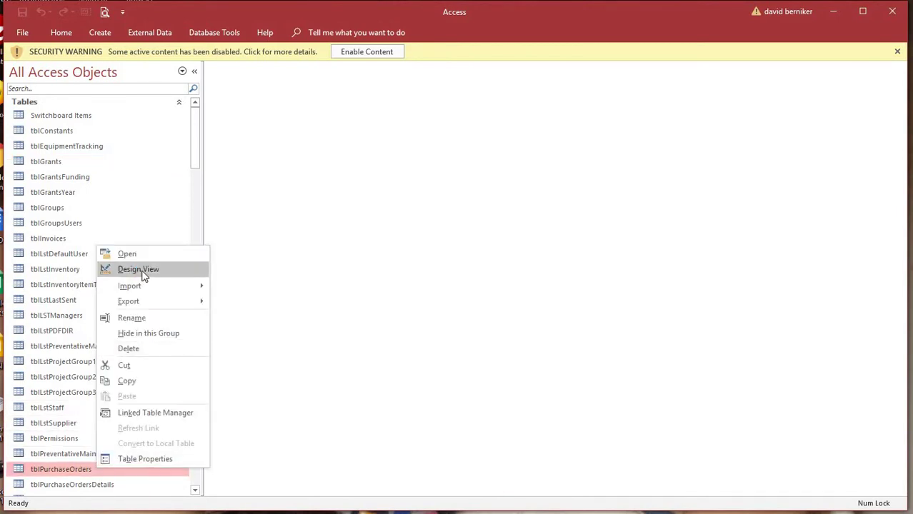
{"action": "left_click", "coordinate": [141, 273]}
{"action": "left_click", "coordinate": [283, 132]}
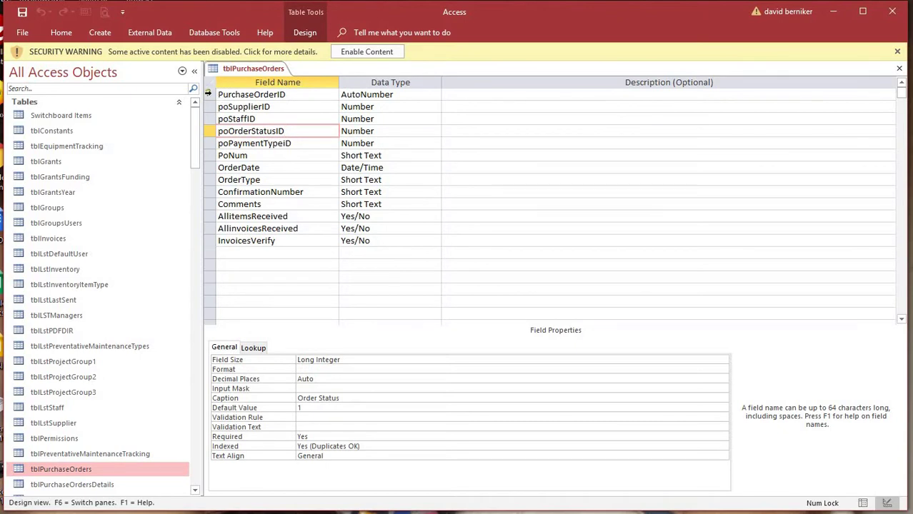
{"action": "left_click", "coordinate": [209, 94]}
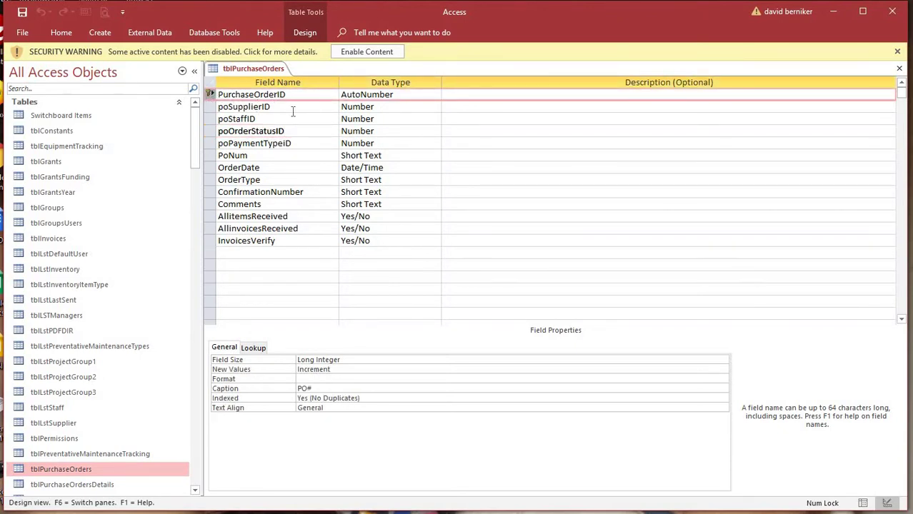
Compare the poSupplierID, poStaffID and OrderDate field names in tblPurchaseOrders, highlighting the SupplierID part after the "po" prefix.
{"action": "left_click_drag", "start_coordinate": [292, 110], "coordinate": [229, 108]}
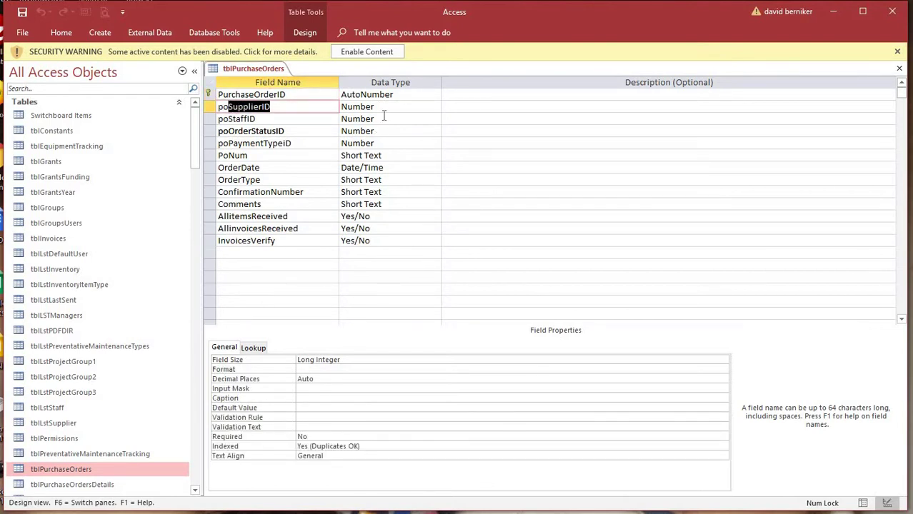
{"action": "left_click", "coordinate": [284, 106]}
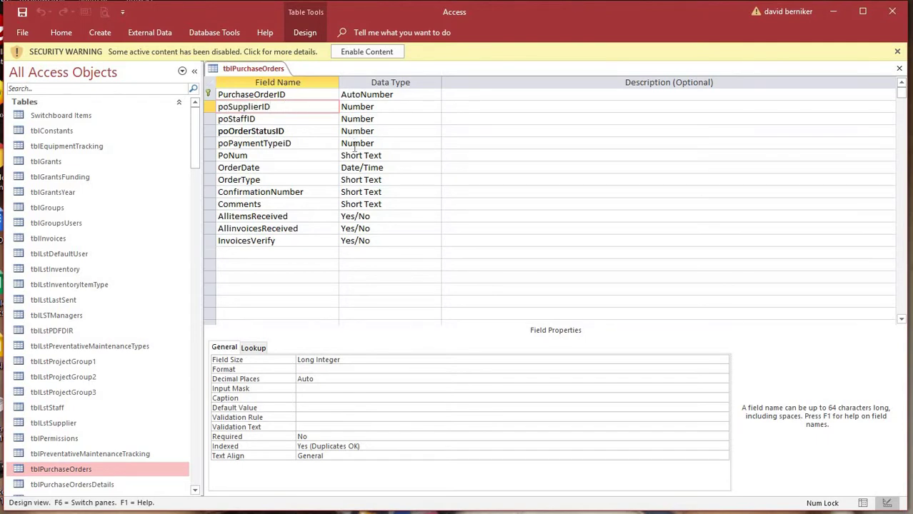
{"action": "left_click", "coordinate": [284, 118]}
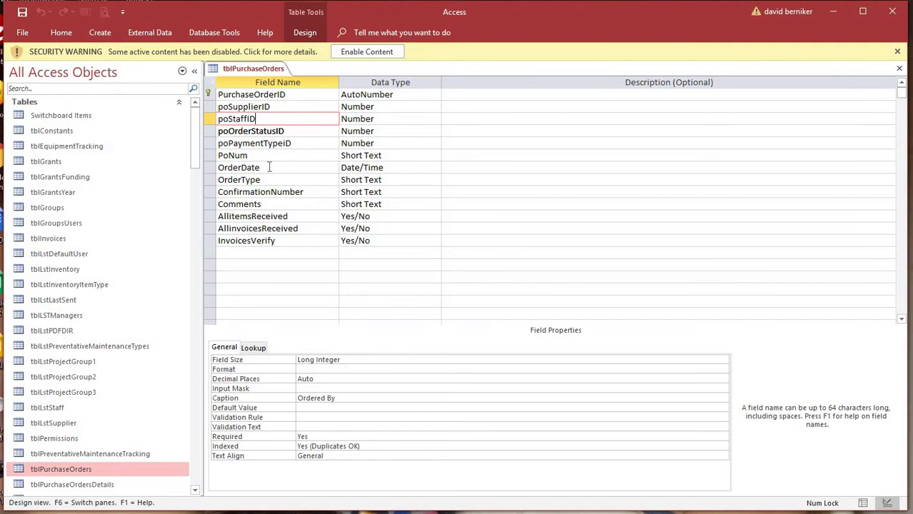
{"action": "left_click_drag", "start_coordinate": [267, 165], "coordinate": [217, 166]}
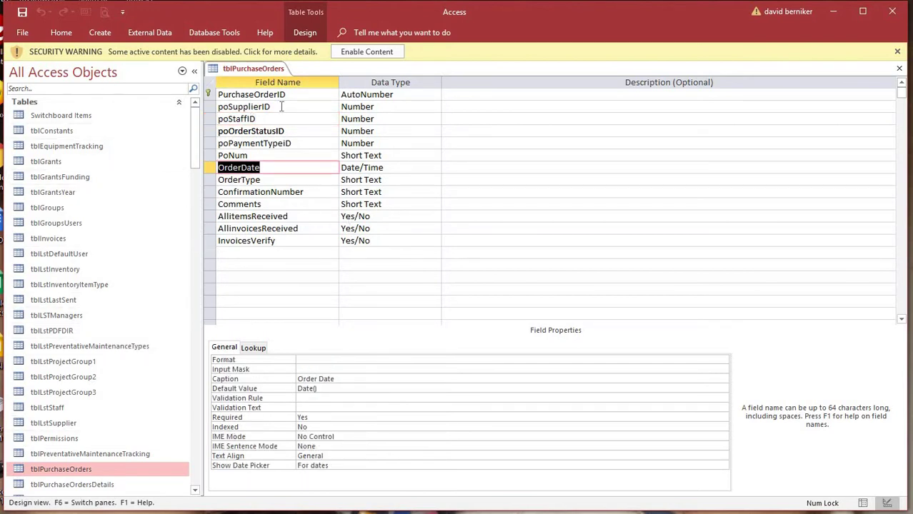
{"action": "left_click_drag", "start_coordinate": [282, 106], "coordinate": [232, 107]}
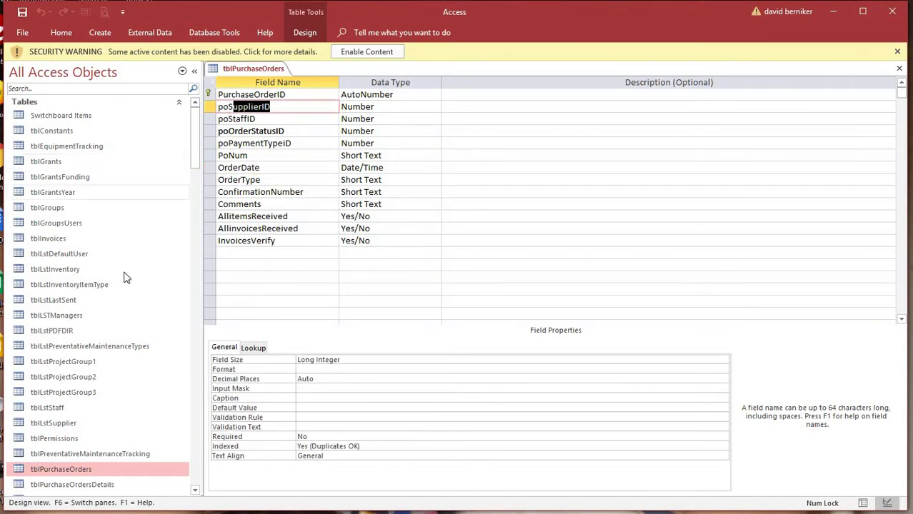
Filter the object list by "supp", open tblLstSupplier in Design View and select its SupplierID primary key field.
{"action": "left_click", "coordinate": [29, 89]}
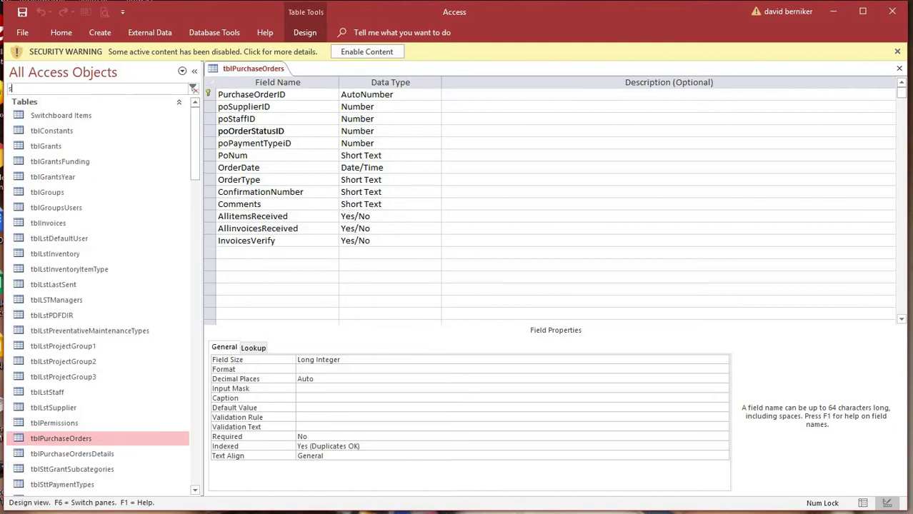
{"action": "type", "text": "supp"}
{"action": "right_click", "coordinate": [62, 123]}
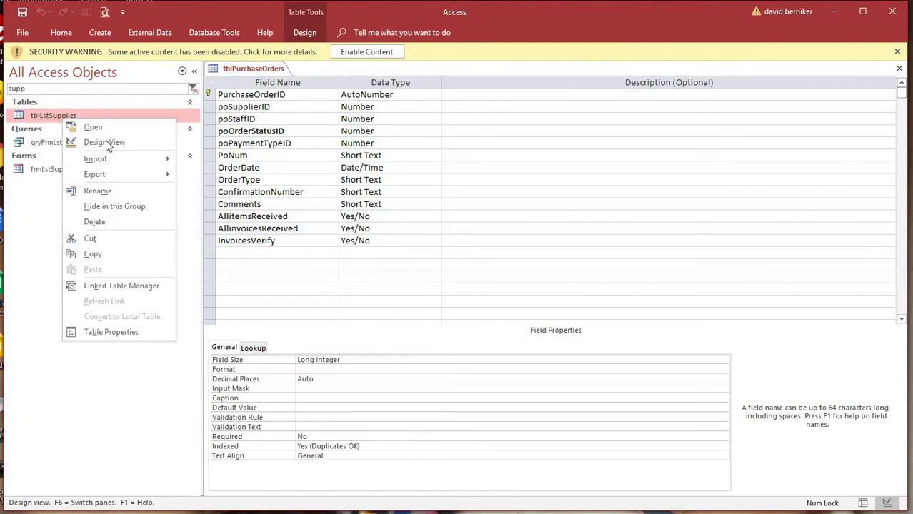
{"action": "left_click", "coordinate": [107, 141]}
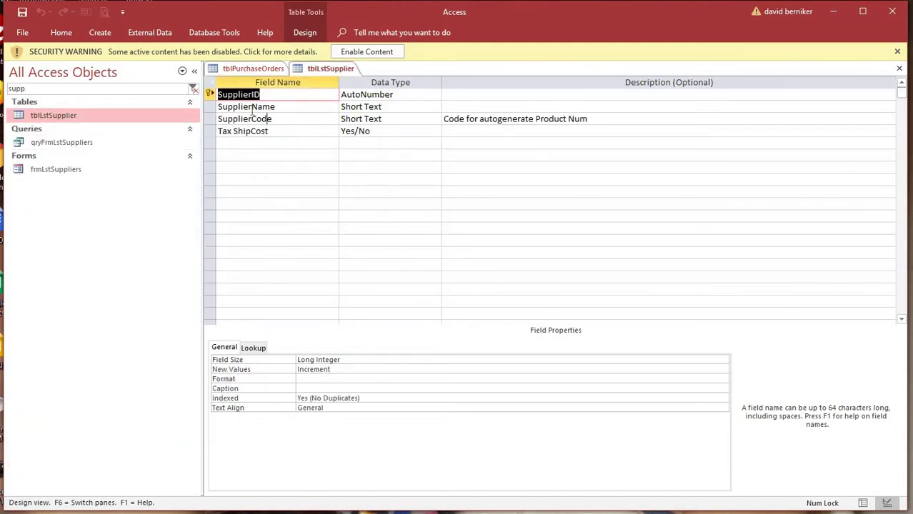
{"action": "left_click", "coordinate": [266, 118]}
{"action": "left_click", "coordinate": [259, 95]}
{"action": "left_click", "coordinate": [210, 94]}
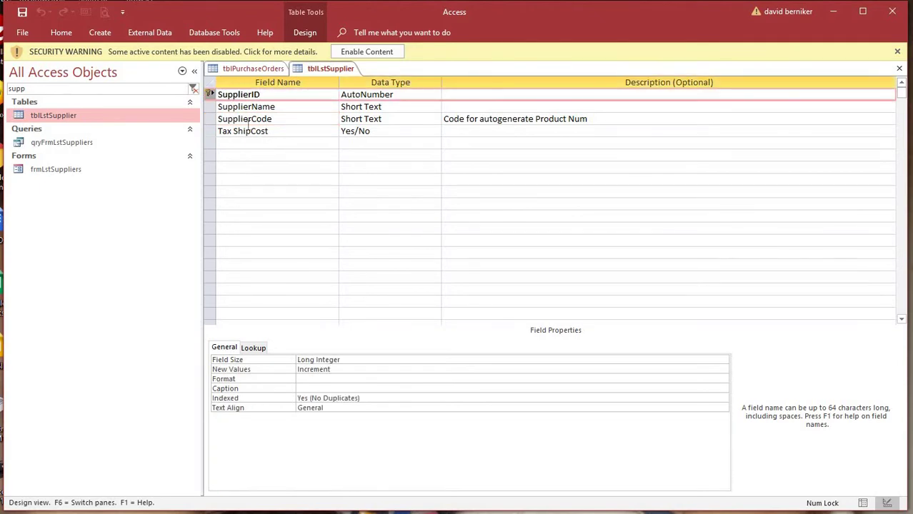
Close tblLstSupplier and highlight the "po" prefix of the poSupplierID field in tblPurchaseOrders.
{"action": "right_click", "coordinate": [328, 69]}
{"action": "left_click", "coordinate": [375, 96]}
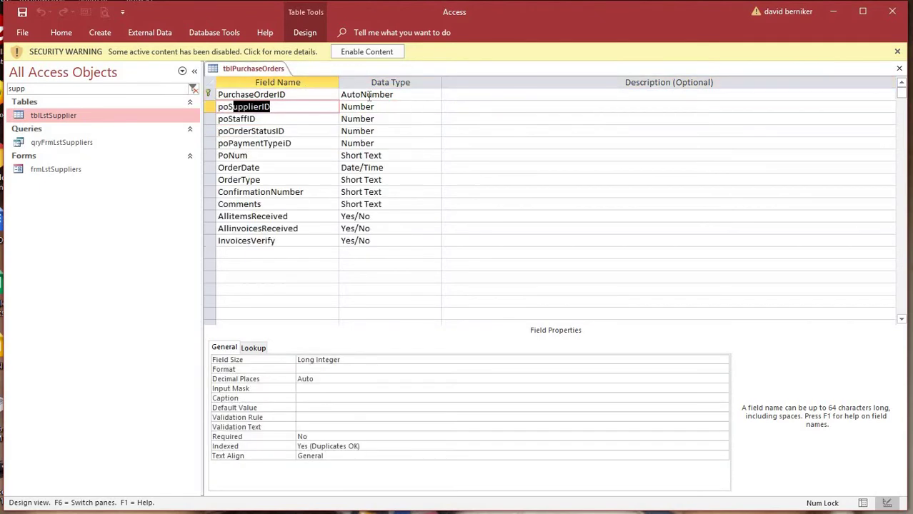
{"action": "left_click", "coordinate": [283, 120]}
{"action": "left_click_drag", "start_coordinate": [218, 106], "coordinate": [228, 106]}
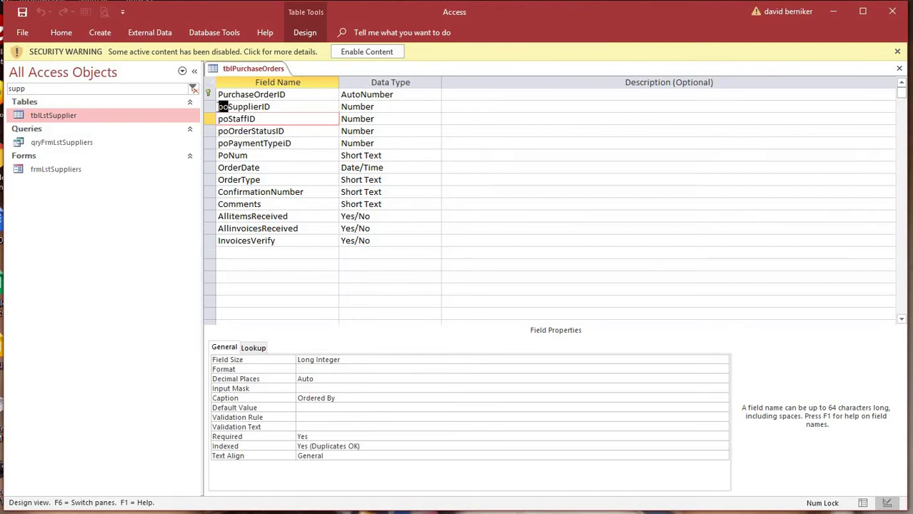
{"action": "left_click", "coordinate": [229, 107]}
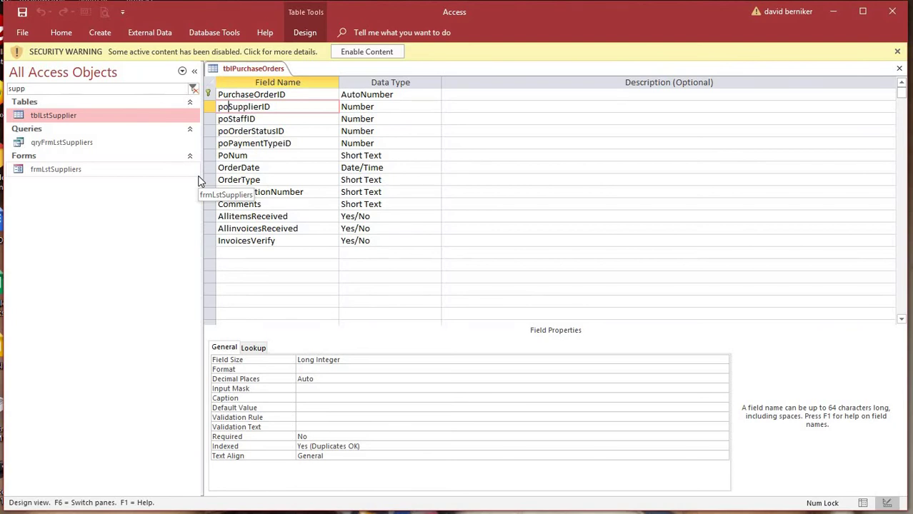
{"action": "left_click", "coordinate": [293, 229]}
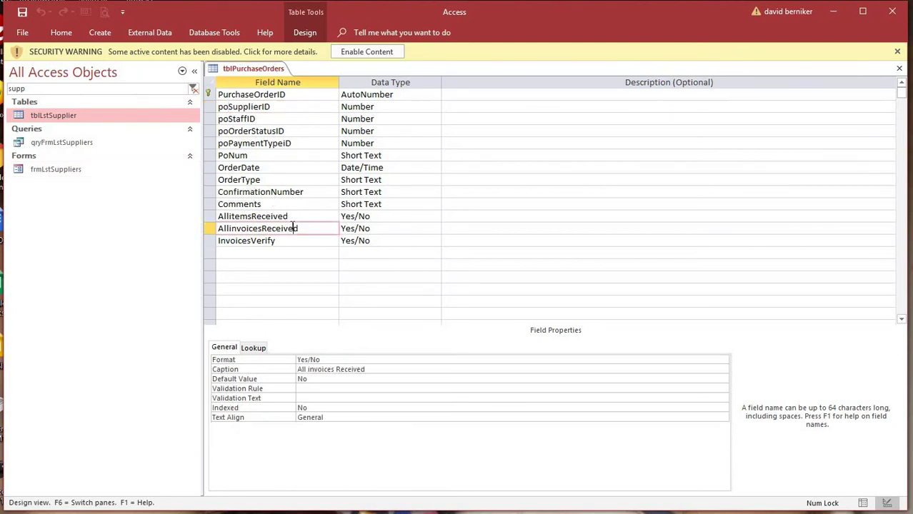
Close the tblPurchaseOrders table and clear the object list filter.
{"action": "right_click", "coordinate": [243, 74]}
{"action": "left_click", "coordinate": [277, 92]}
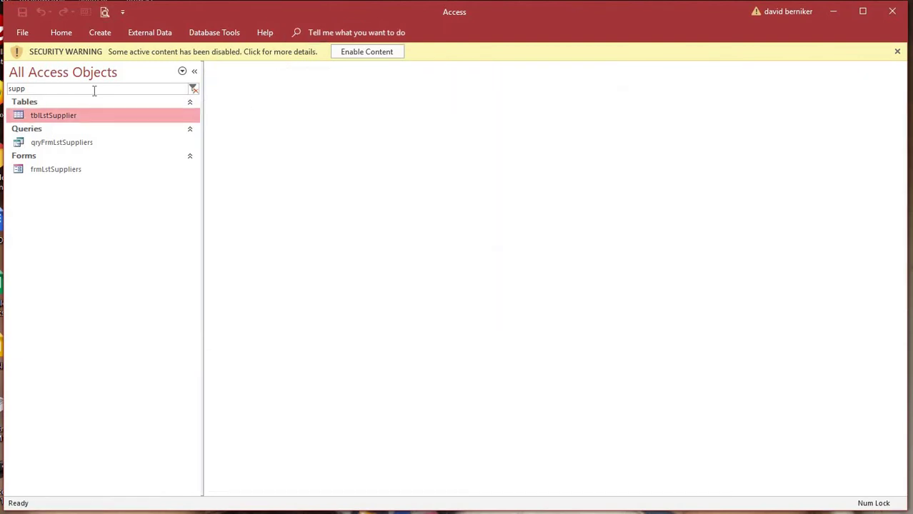
{"action": "left_click_drag", "start_coordinate": [39, 88], "coordinate": [8, 88]}
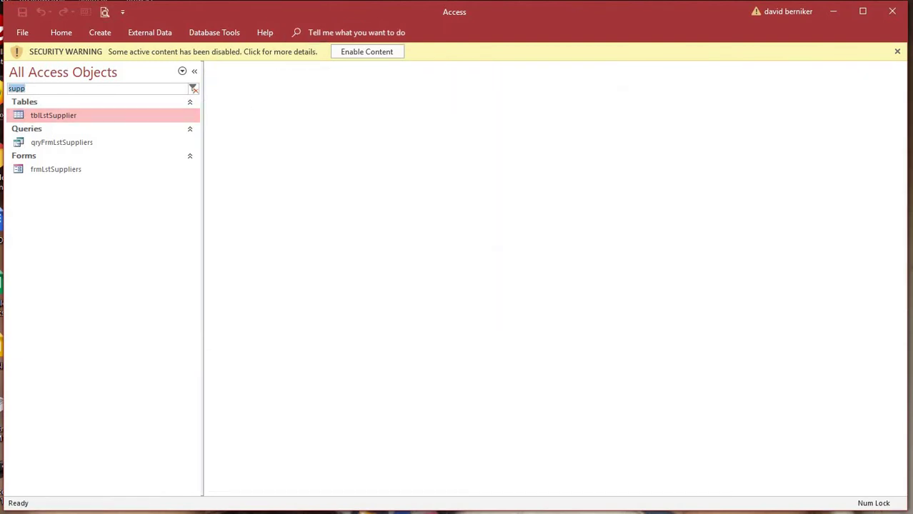
{"action": "key", "text": "BackSpace"}
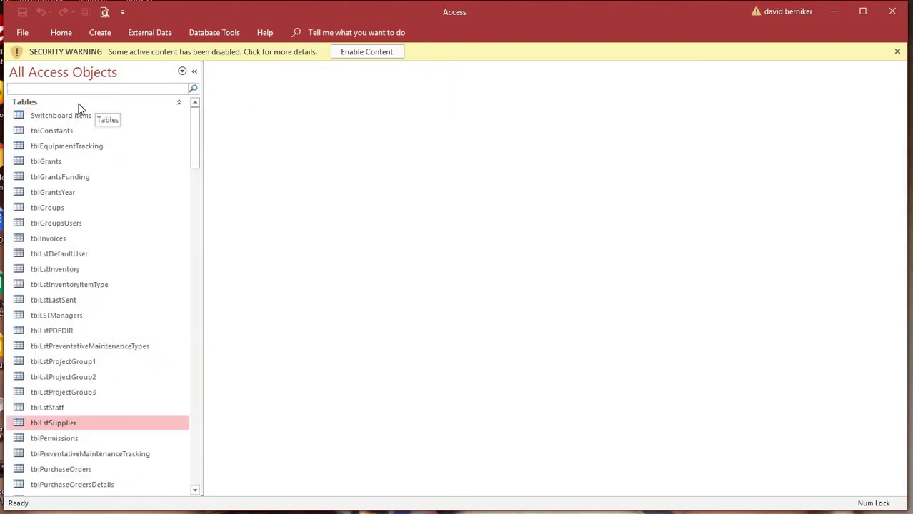